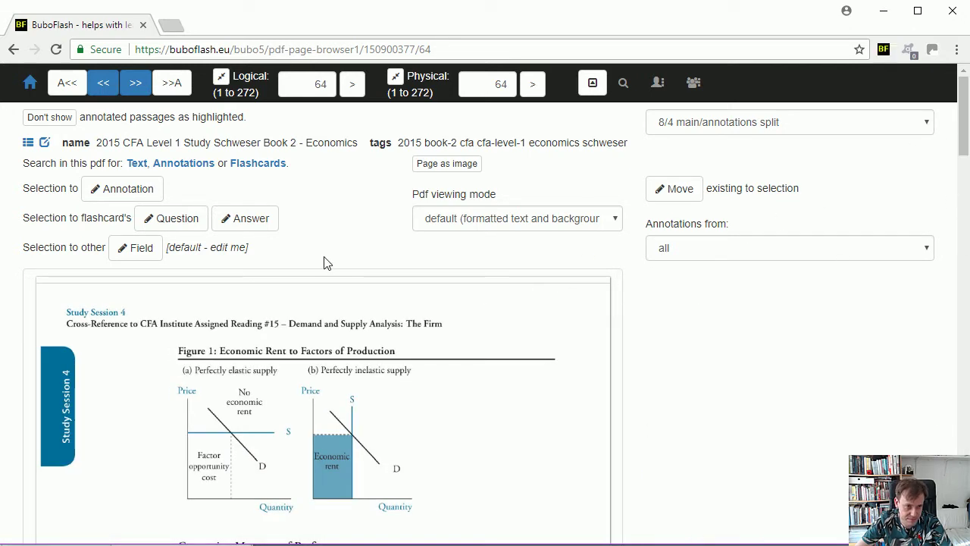
- Search this PDF's flashcards with the edited by and memorised by filters set to myself and the flashcard tag has-image
click(258, 164)
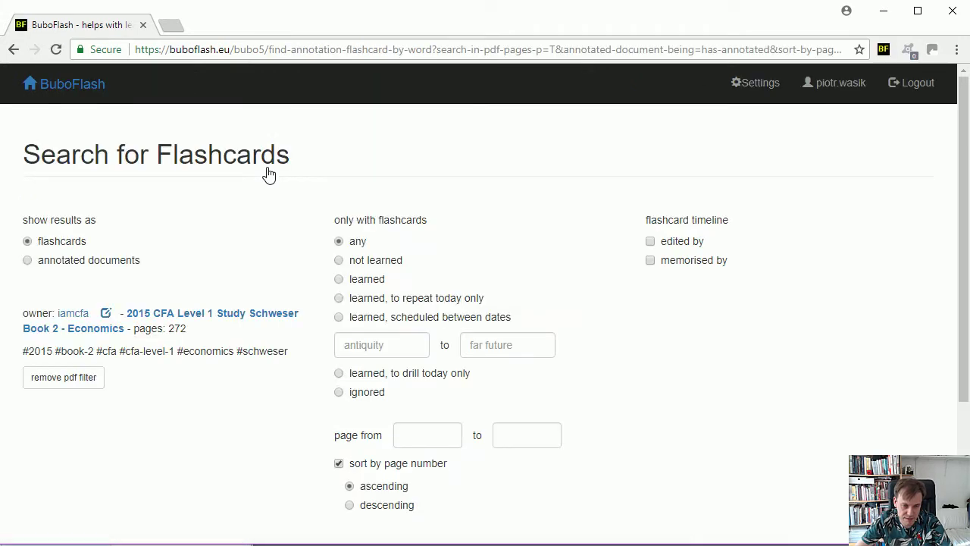
click(671, 267)
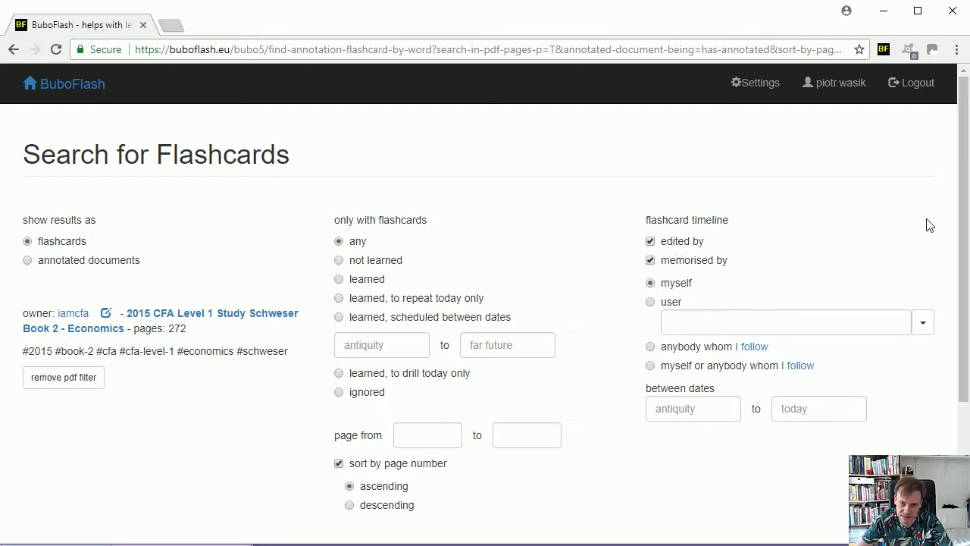
drag(961, 205, 960, 248)
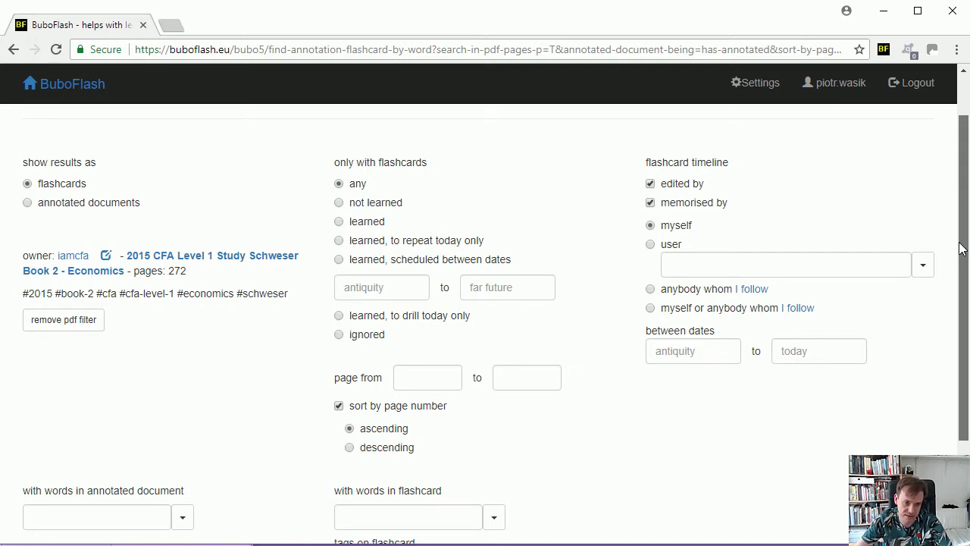
drag(960, 249, 948, 324)
click(368, 462)
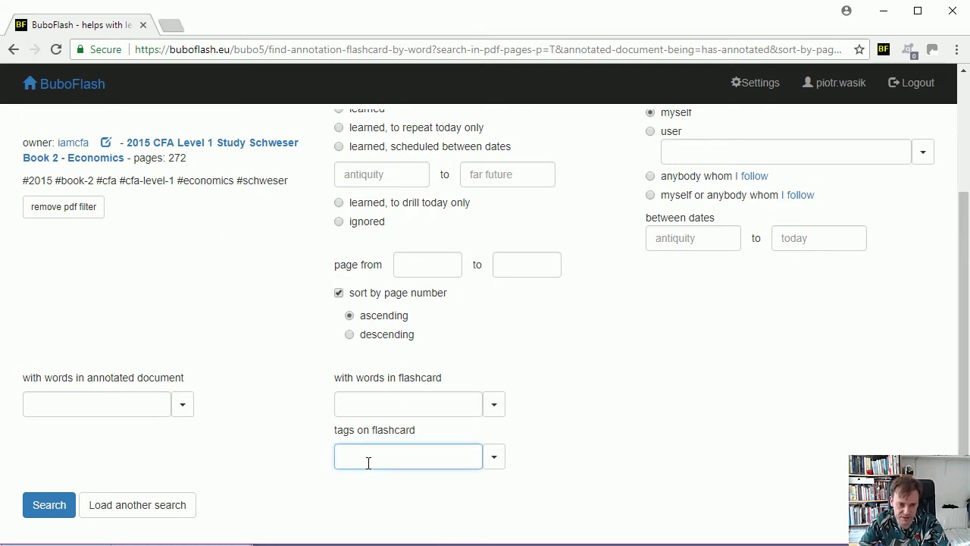
text(has-ima)
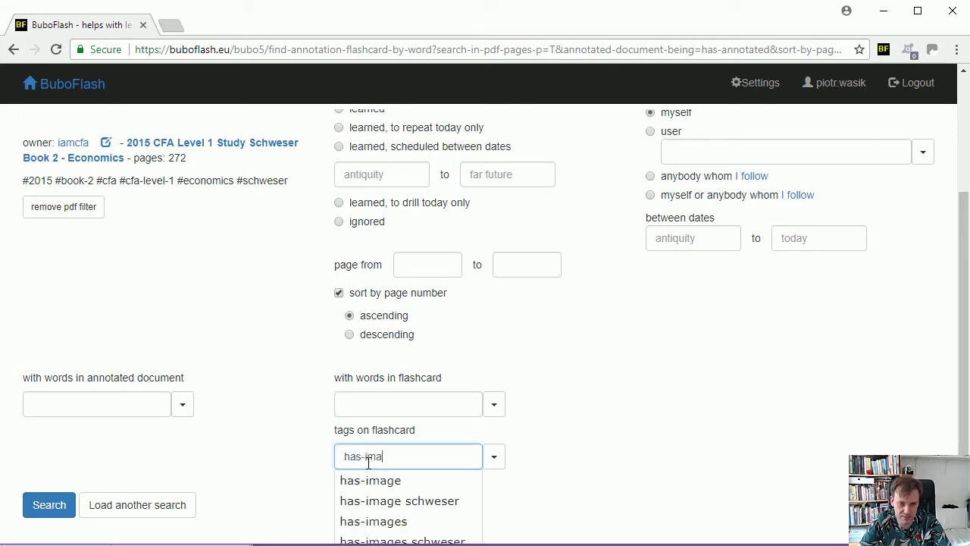
key(Down)
key(Return)
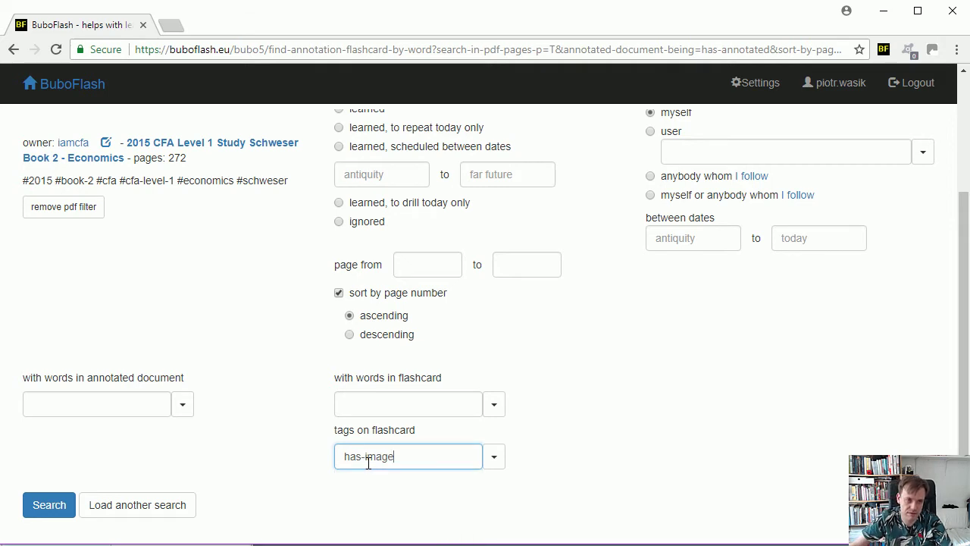
click(63, 506)
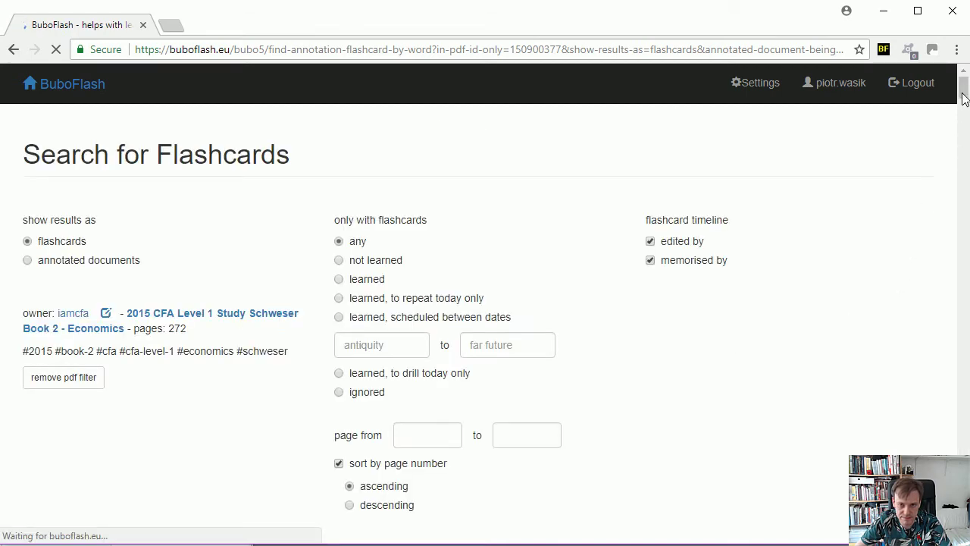
- Open the export page for the search result, including repetitions history, and find its Supermemo XML section
drag(962, 97, 963, 117)
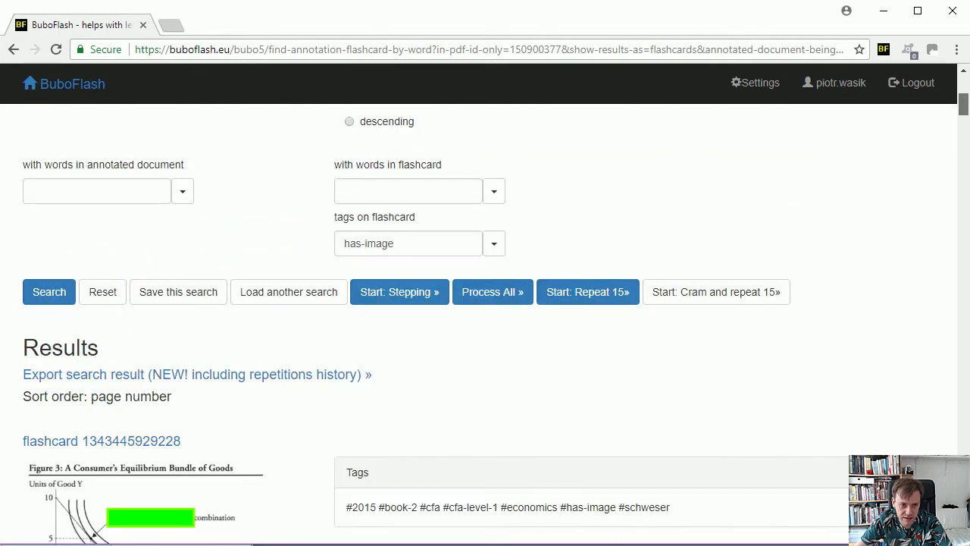
click(280, 379)
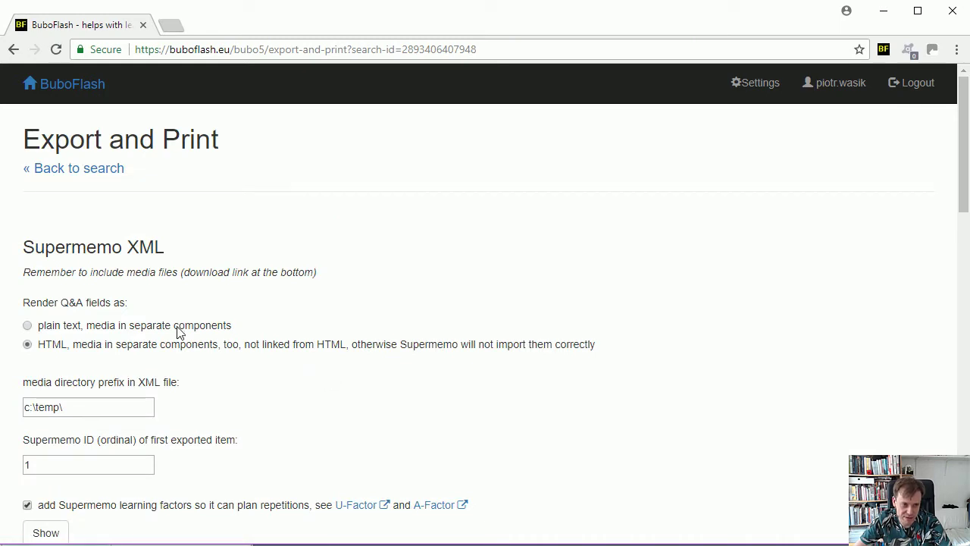
drag(27, 246, 165, 256)
click(167, 280)
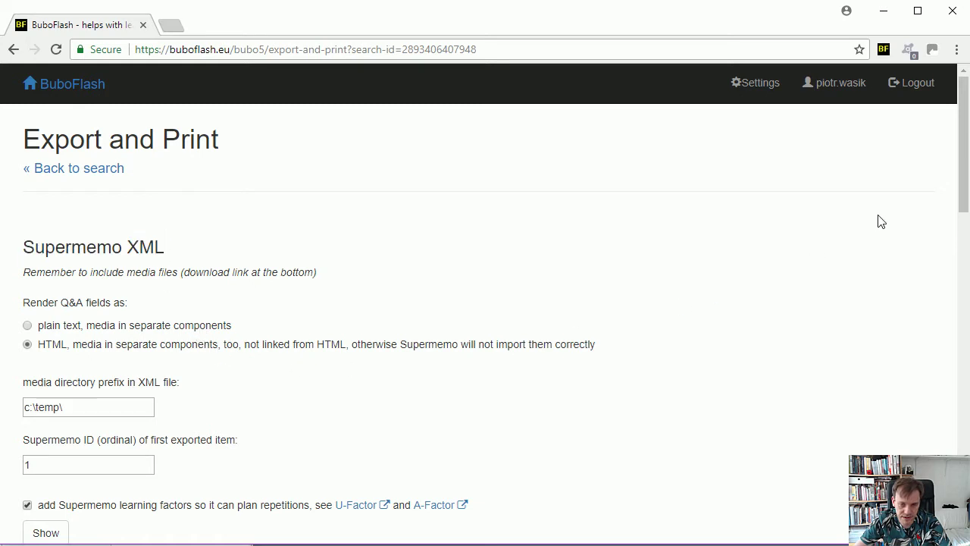
- Download the zip of all media files used in the export and show it in its folder
drag(964, 184, 964, 502)
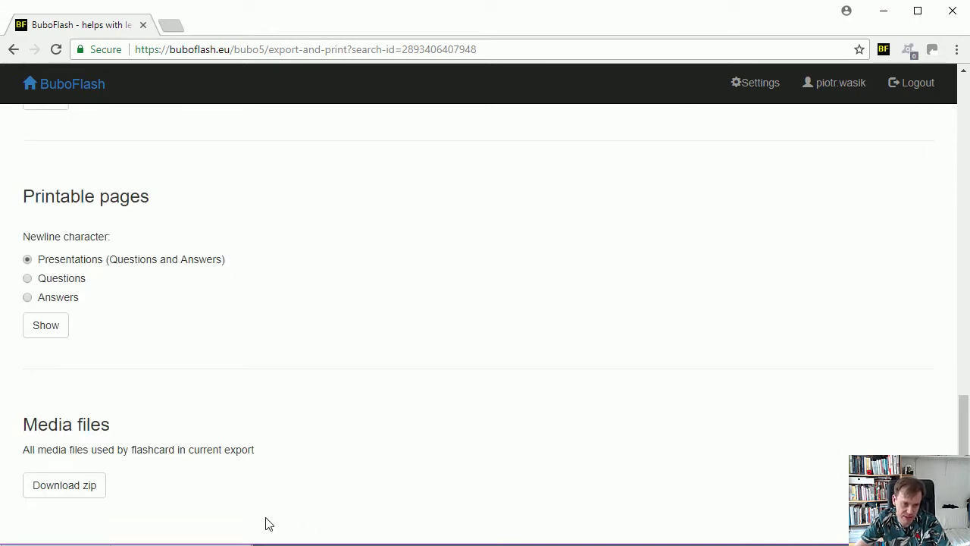
click(64, 485)
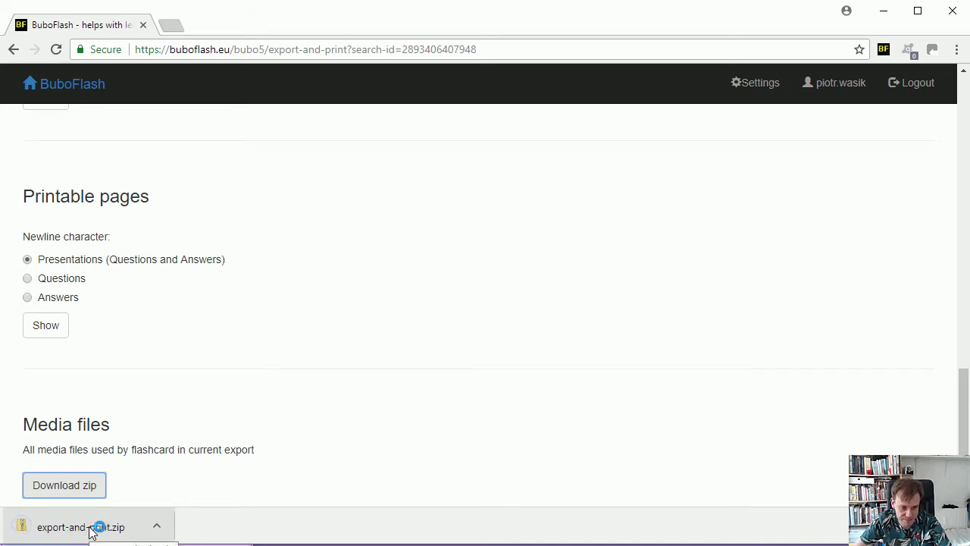
right_click(78, 527)
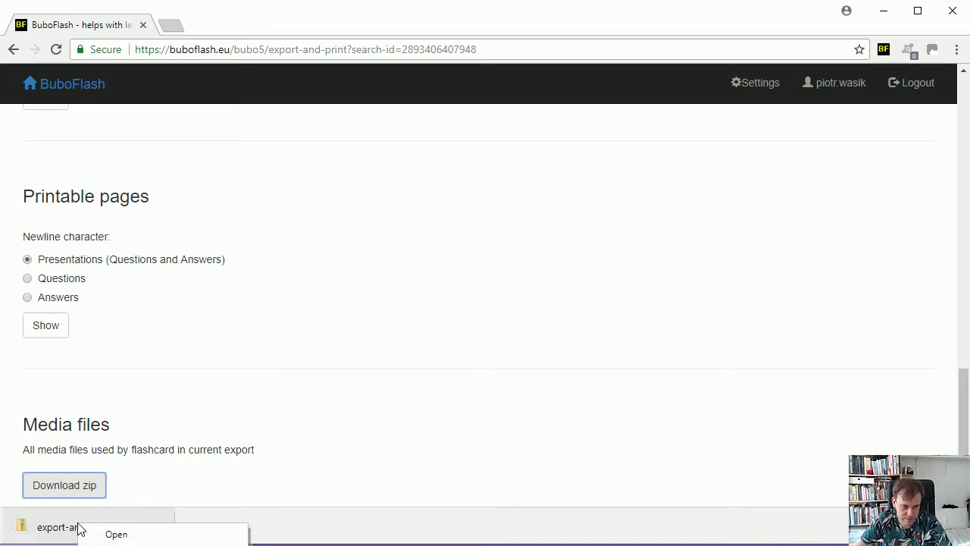
click(444, 384)
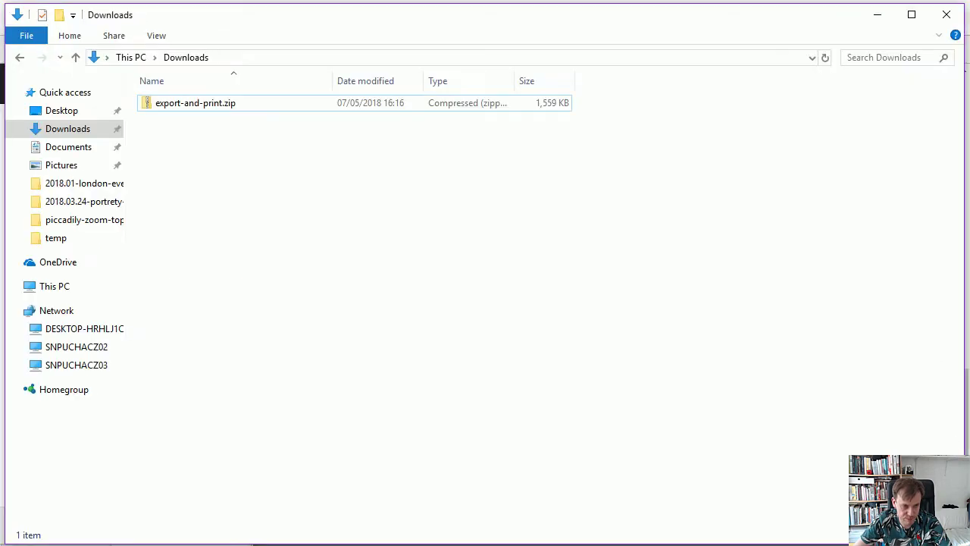
- Copy all the images from export-and-print.zip into the C:\temp folder
click(246, 111)
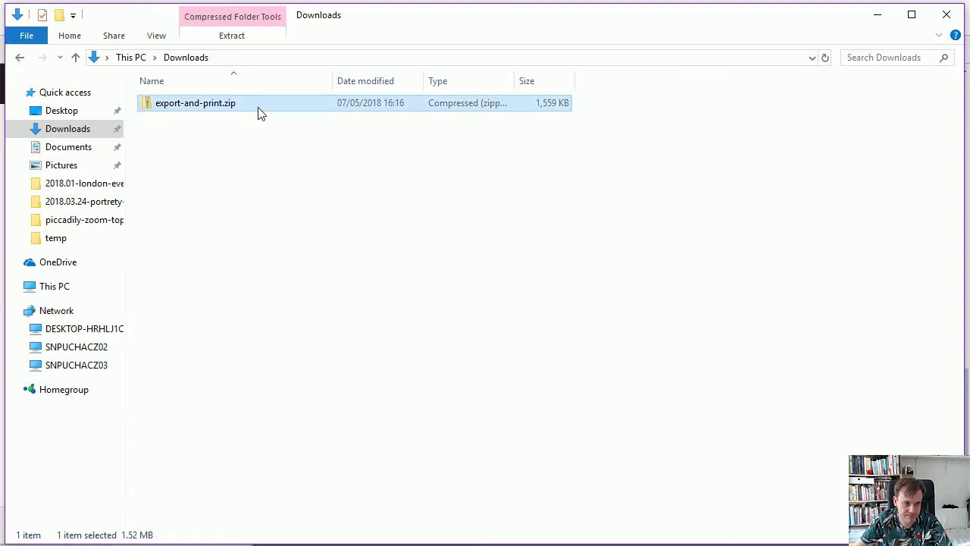
double_click(258, 112)
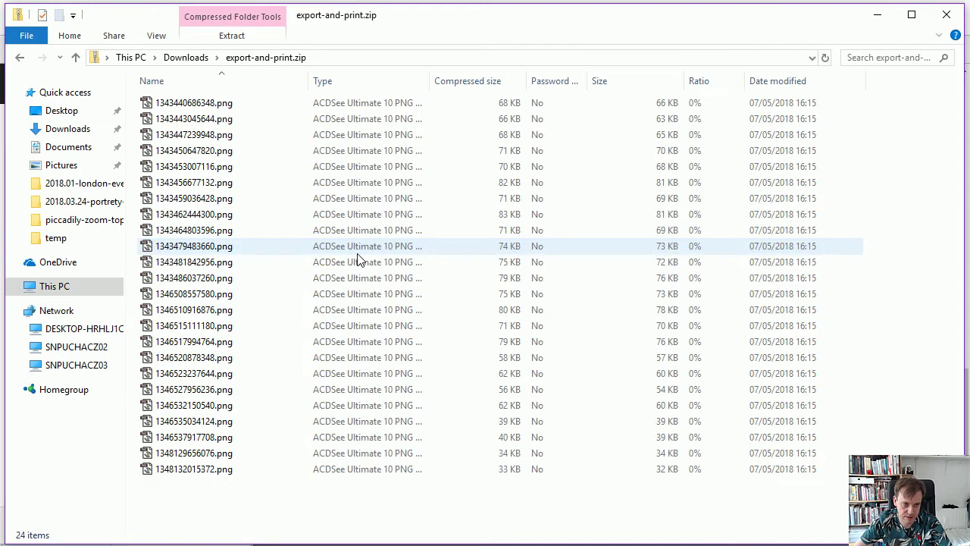
key(ctrl+a)
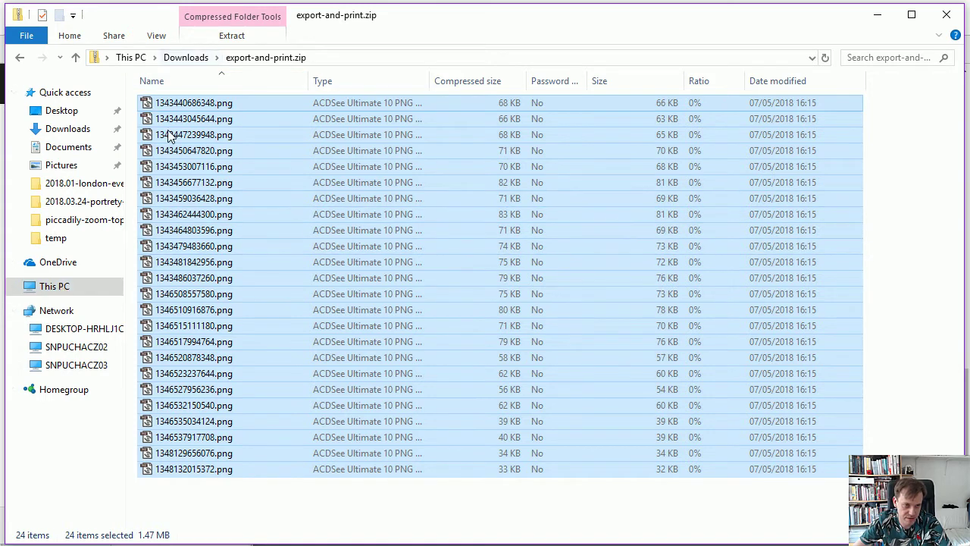
click(56, 241)
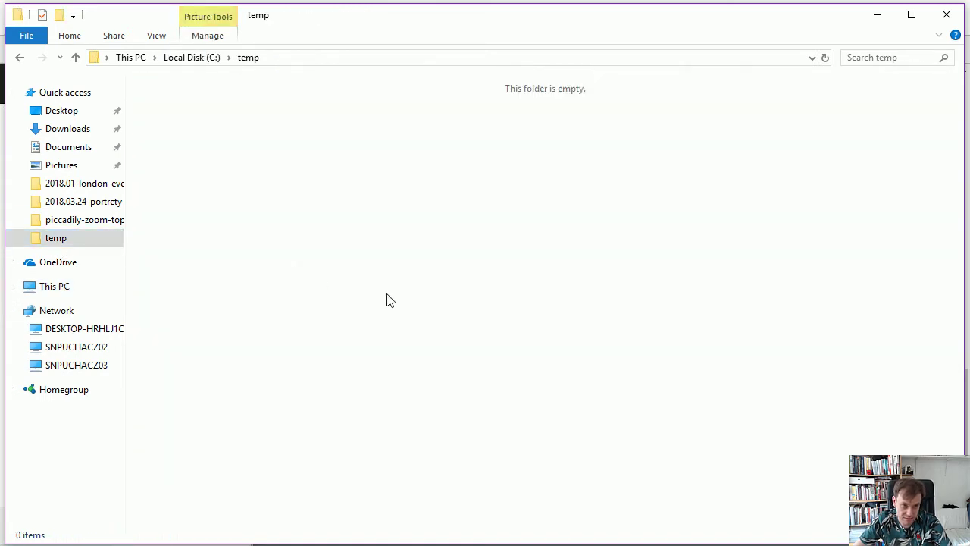
key(ctrl+v)
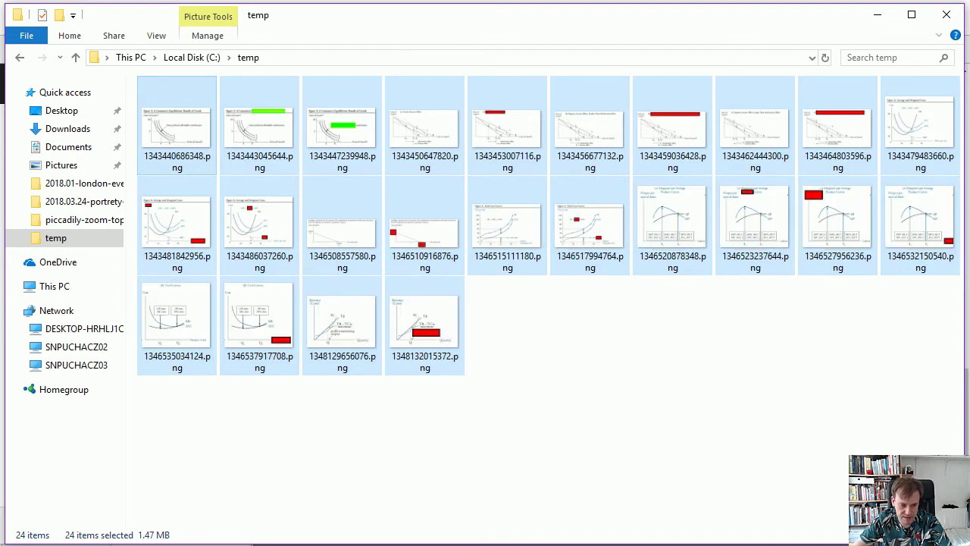
- Return to BuboFlash in the browser and generate the Supermemo XML with media directory prefix c:\temp\ and first item ID 1
key(alt+Tab)
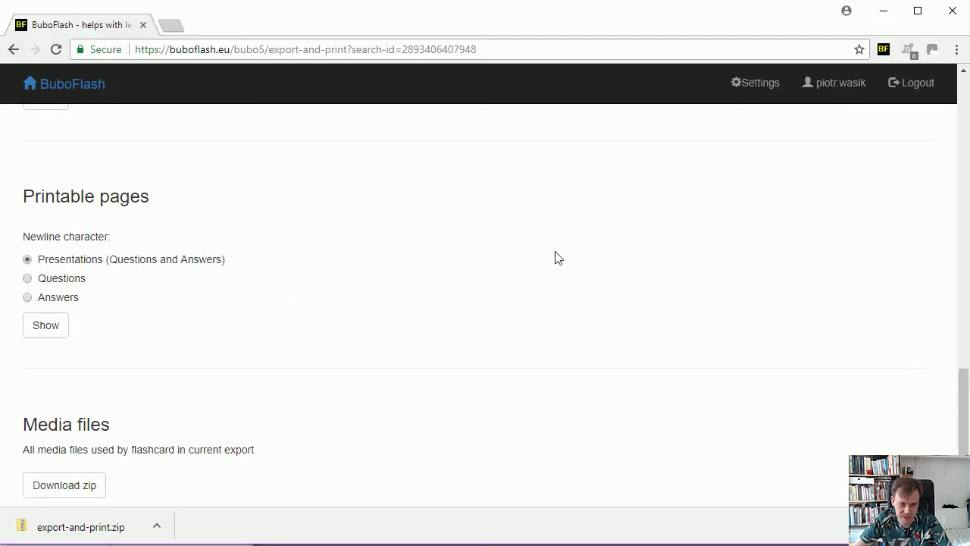
drag(967, 385, 940, 149)
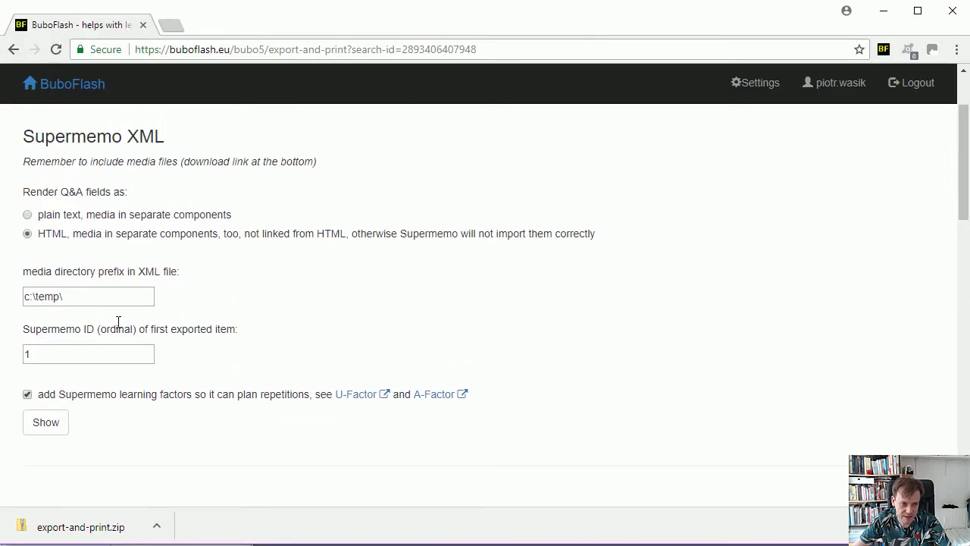
click(110, 297)
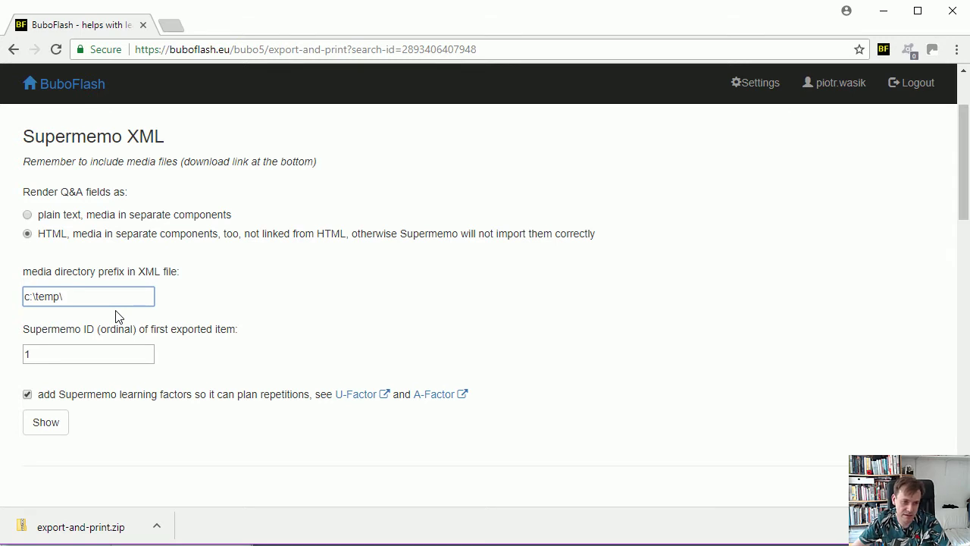
click(85, 355)
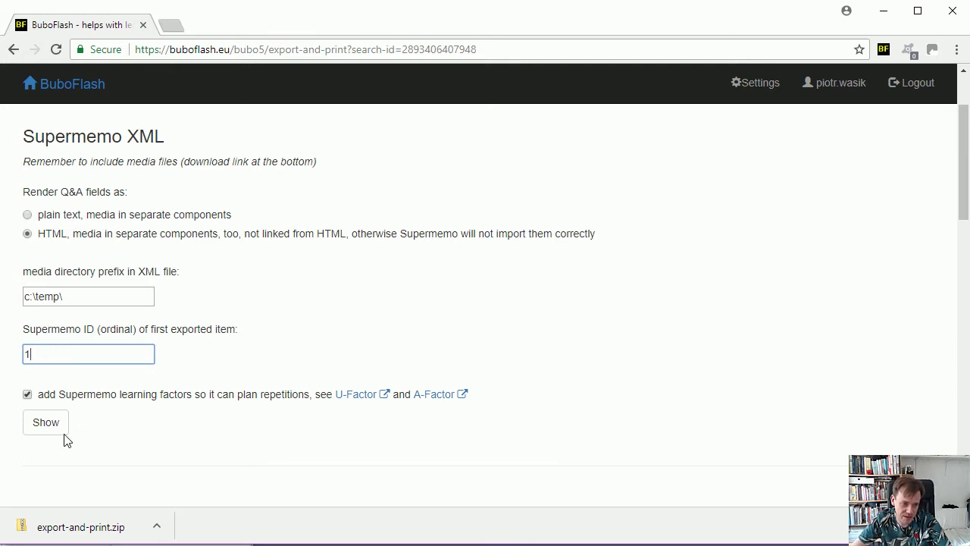
click(39, 426)
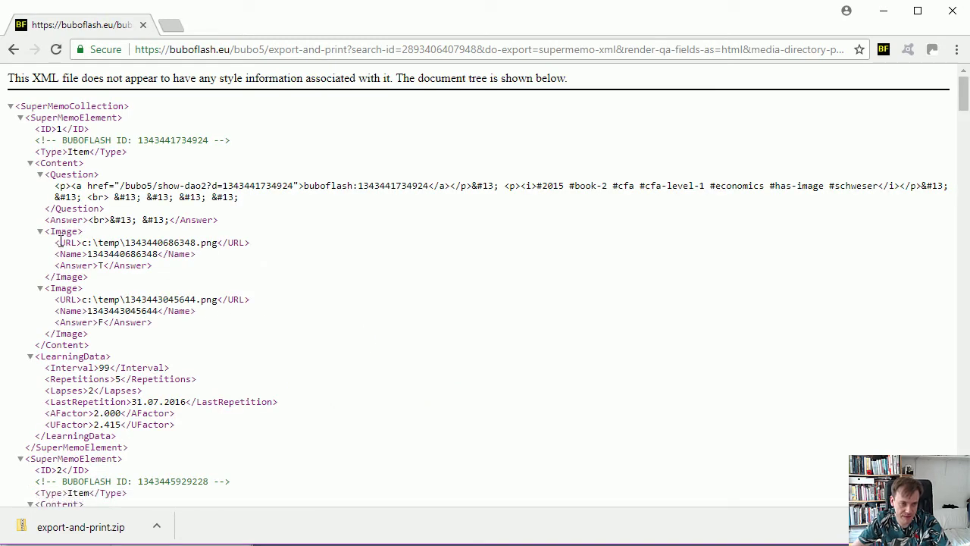
- Examine the image URL and the learning data of the first element in the generated XML
drag(54, 242, 250, 241)
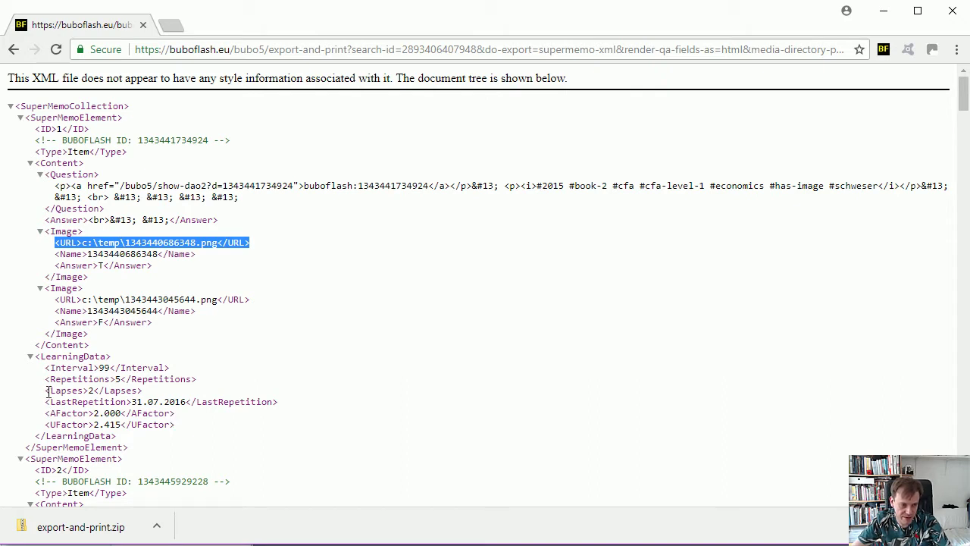
drag(48, 390, 142, 379)
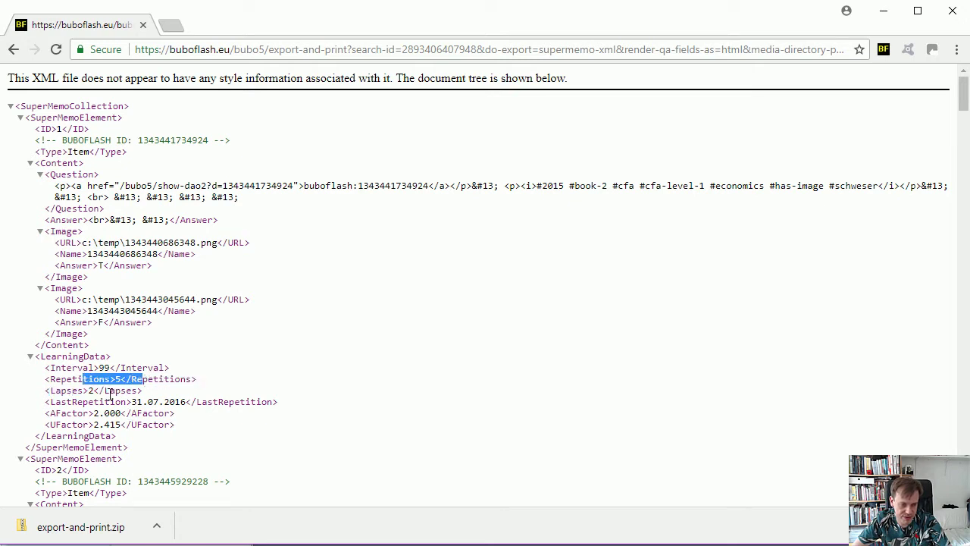
drag(77, 367, 127, 369)
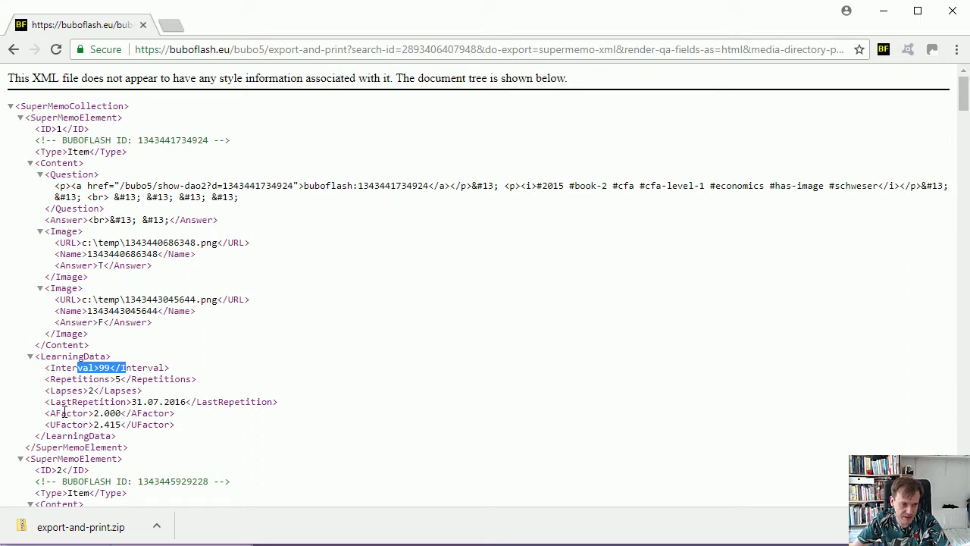
drag(63, 413, 136, 425)
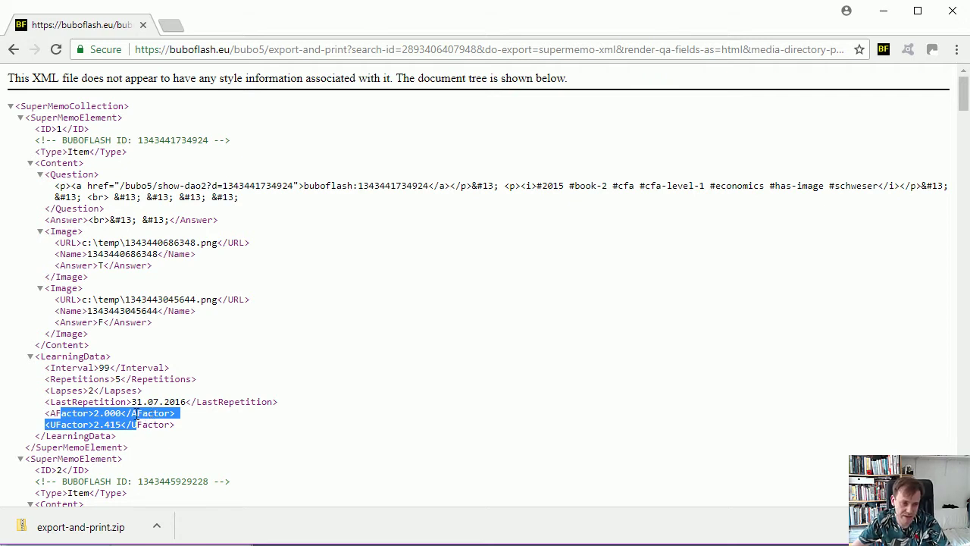
drag(126, 402, 177, 402)
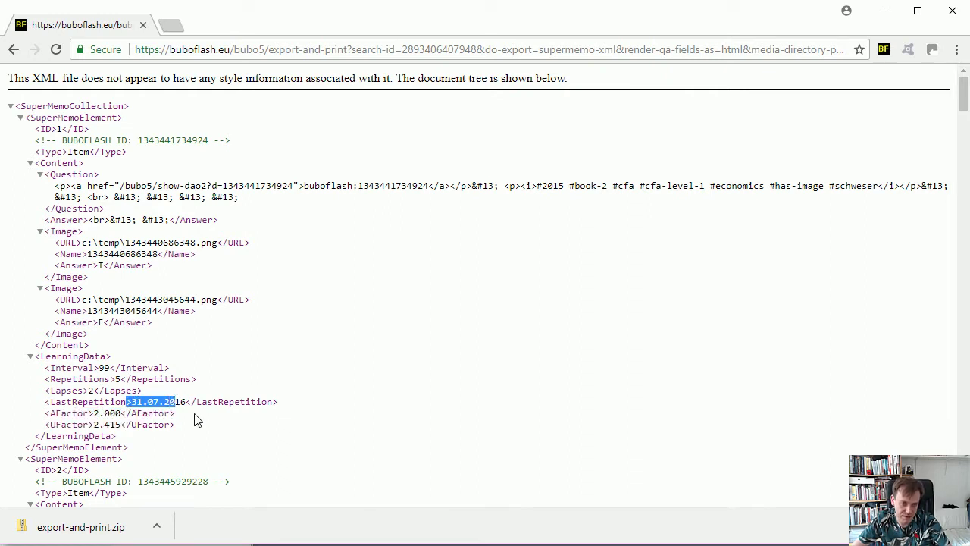
- Save the generated XML as export-and-print.xml in the C:\temp folder
click(201, 219)
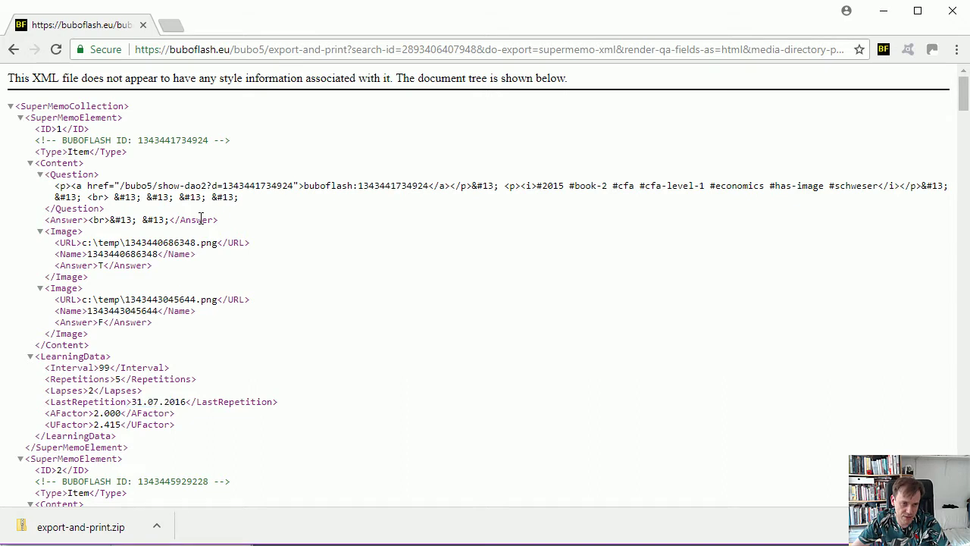
right_click(201, 219)
click(226, 291)
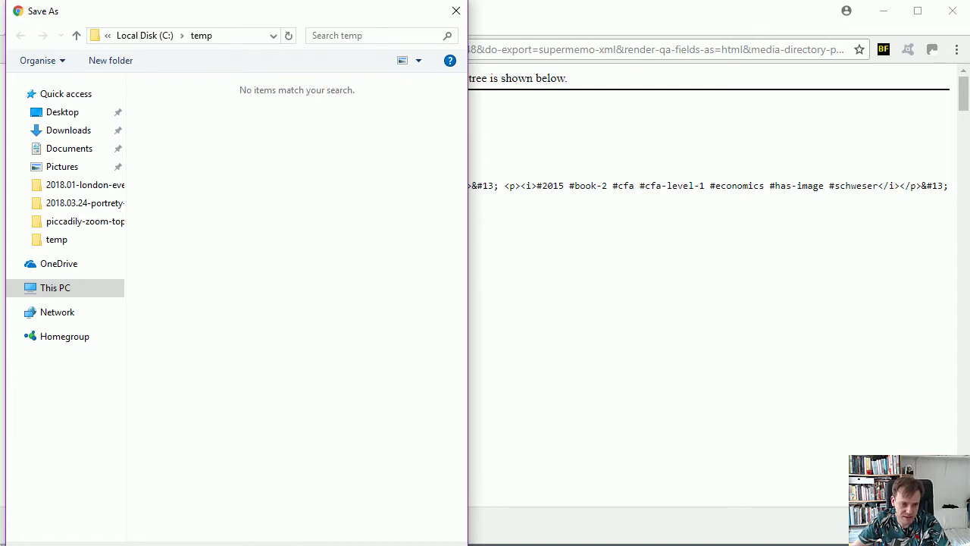
key(Return)
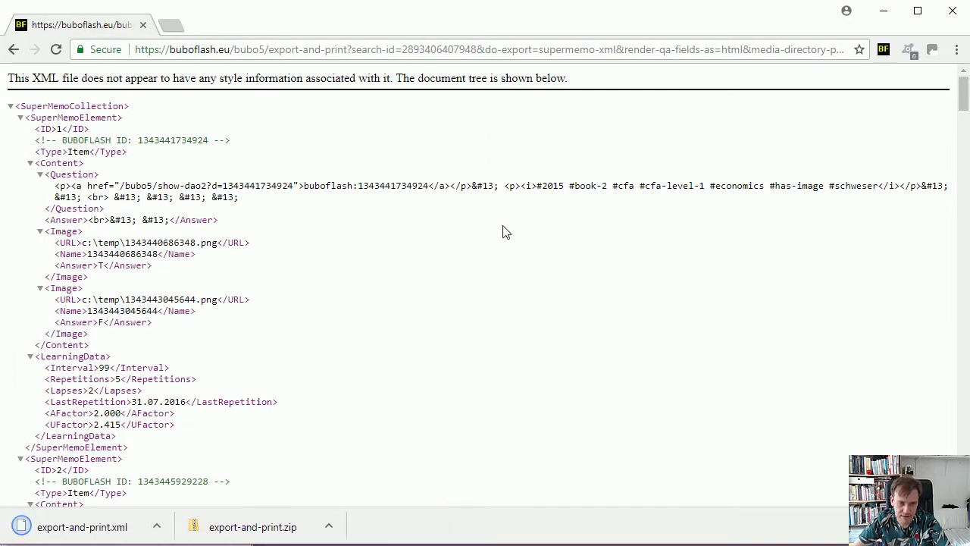
- Minimise the browser and the temp folder window to switch to SuperMemo with test-collection01
click(883, 18)
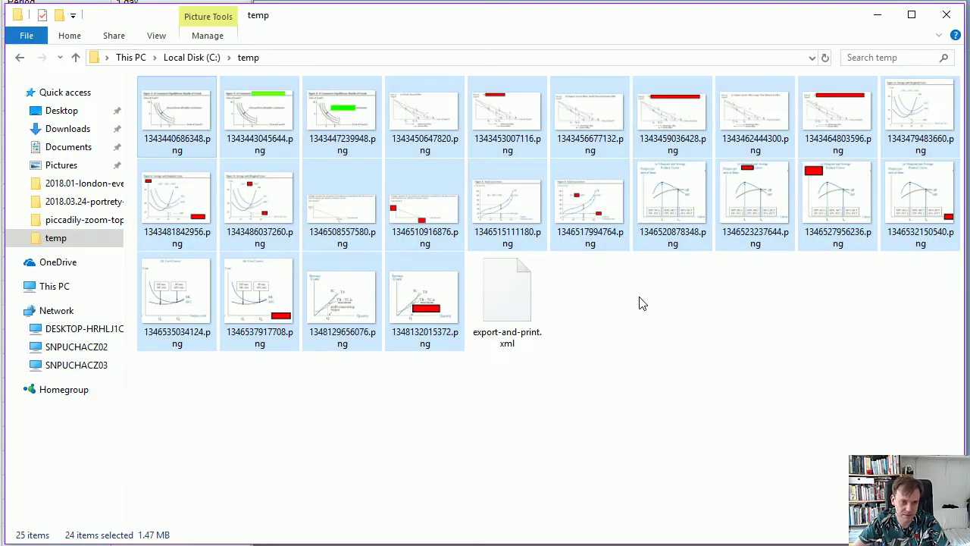
click(877, 17)
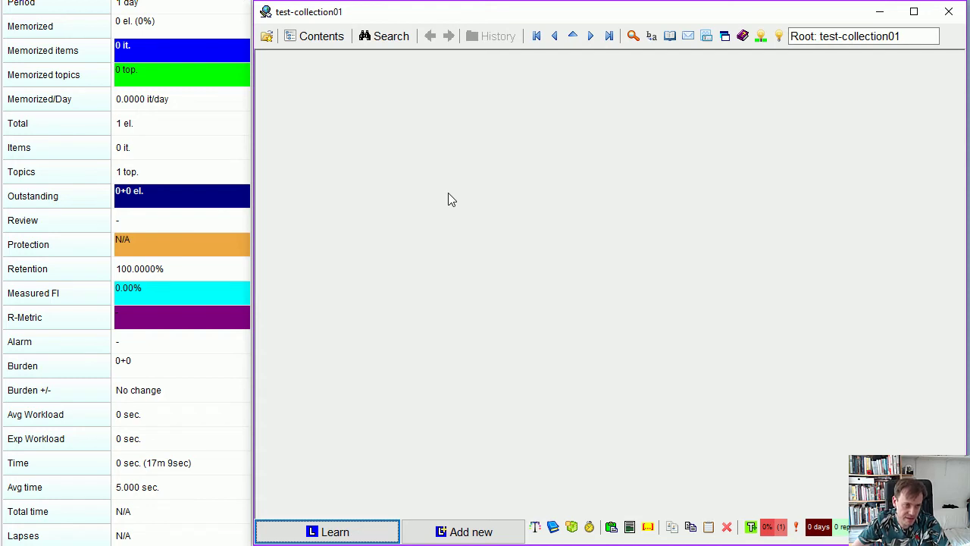
mouse_move(126, 202)
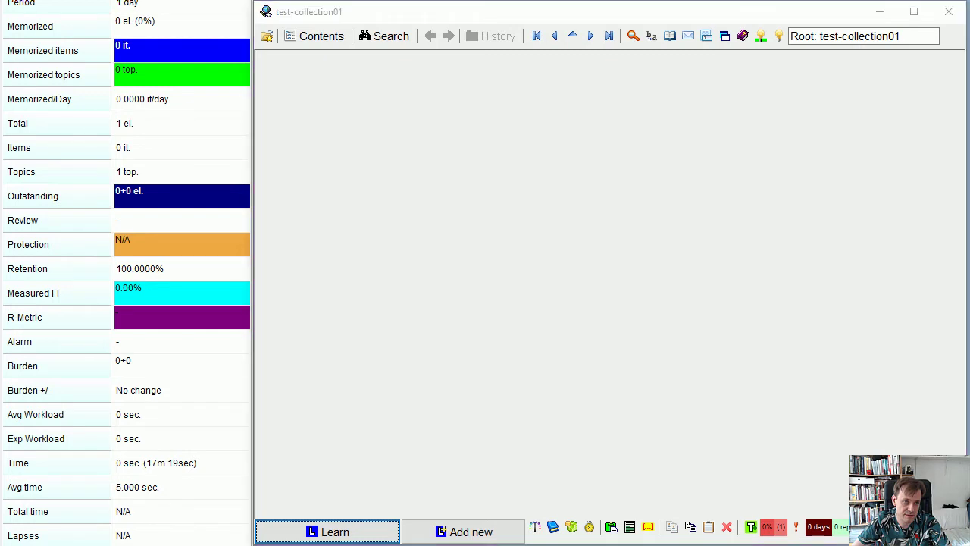
- Start an XML import into test-collection01 and choose export-and-print.xml from C:\temp as the source file
drag(197, 2, 226, 14)
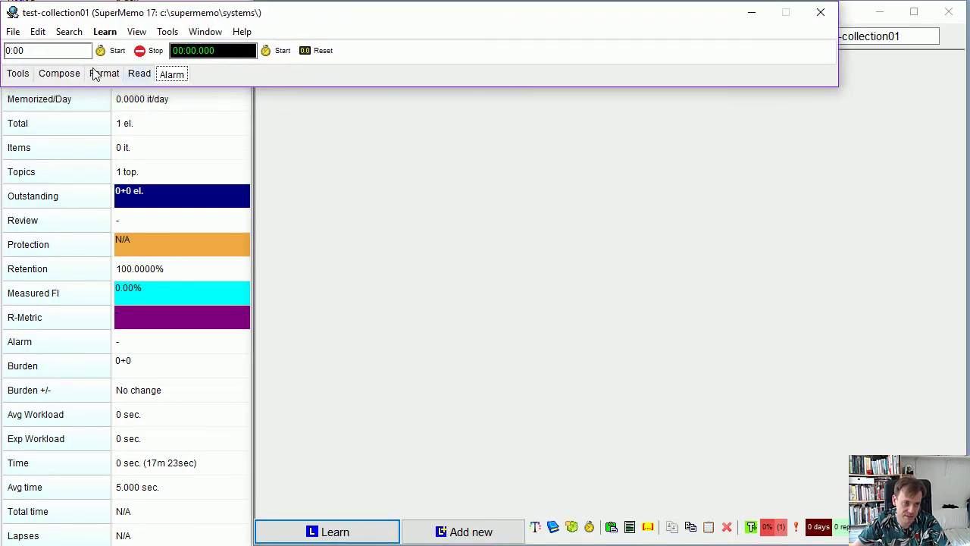
click(13, 33)
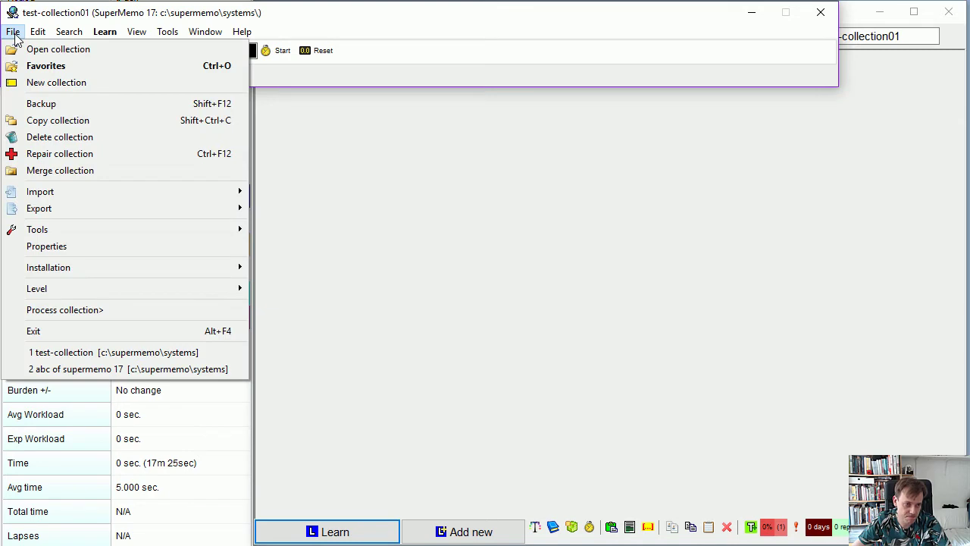
mouse_move(67, 191)
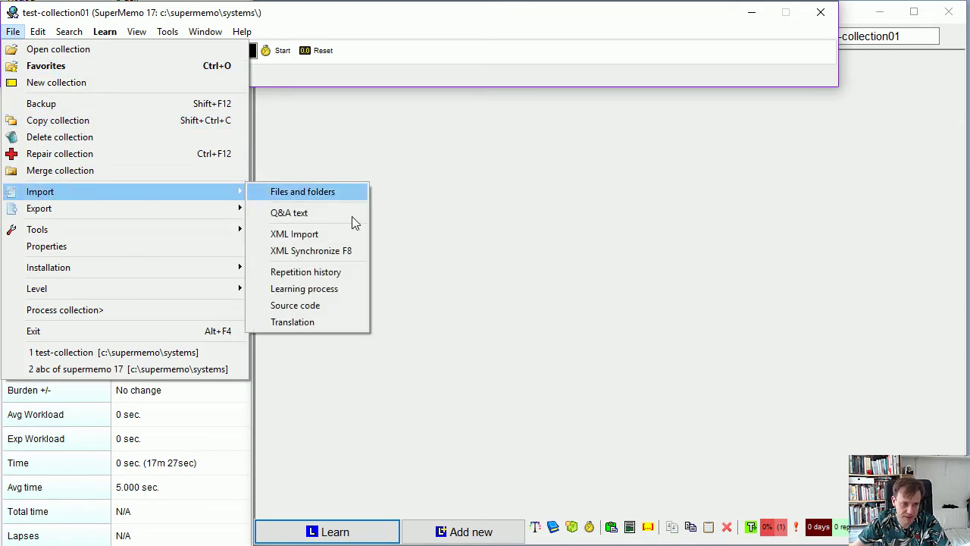
click(343, 233)
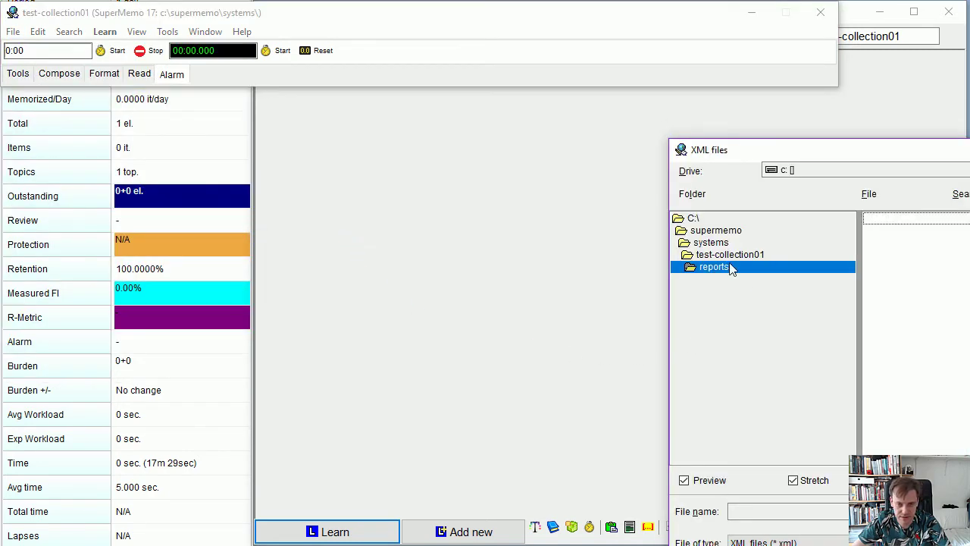
double_click(705, 219)
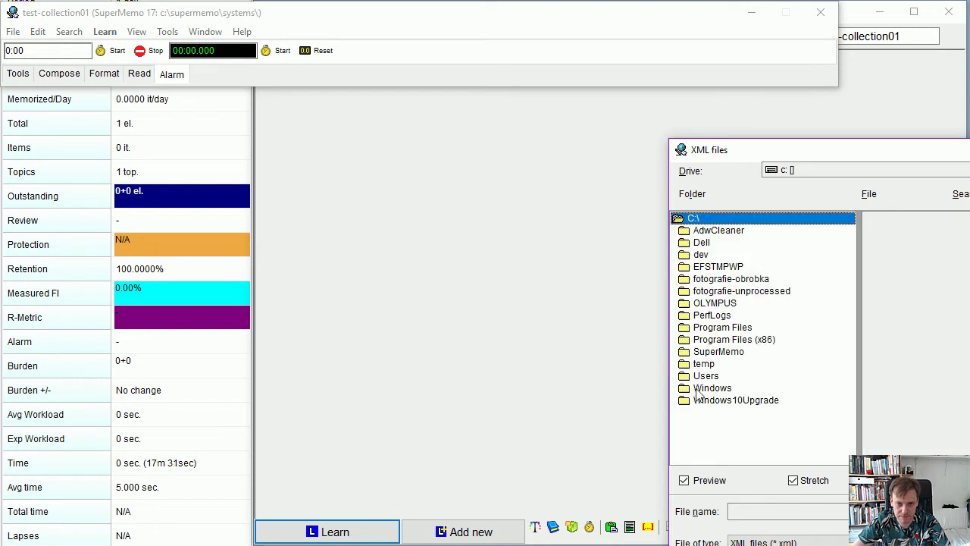
double_click(703, 364)
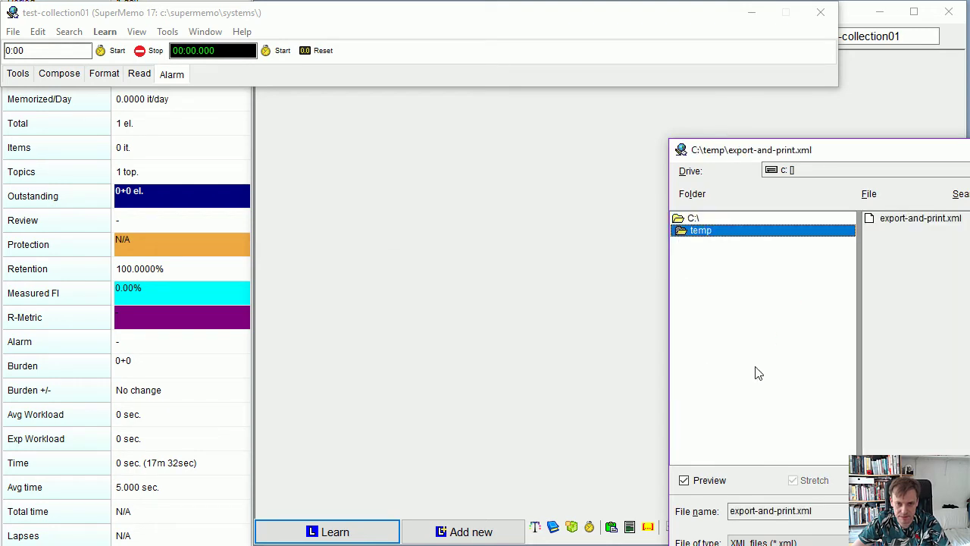
click(930, 219)
key(Return)
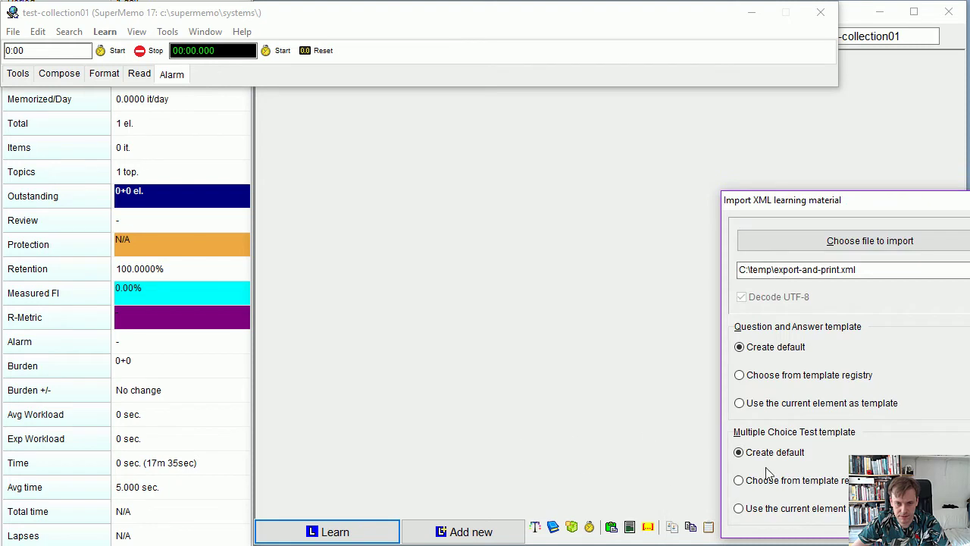
- Run the import with default question-and-answer and multiple choice templates, and dismiss the import report and update statistics
drag(909, 208, 633, 155)
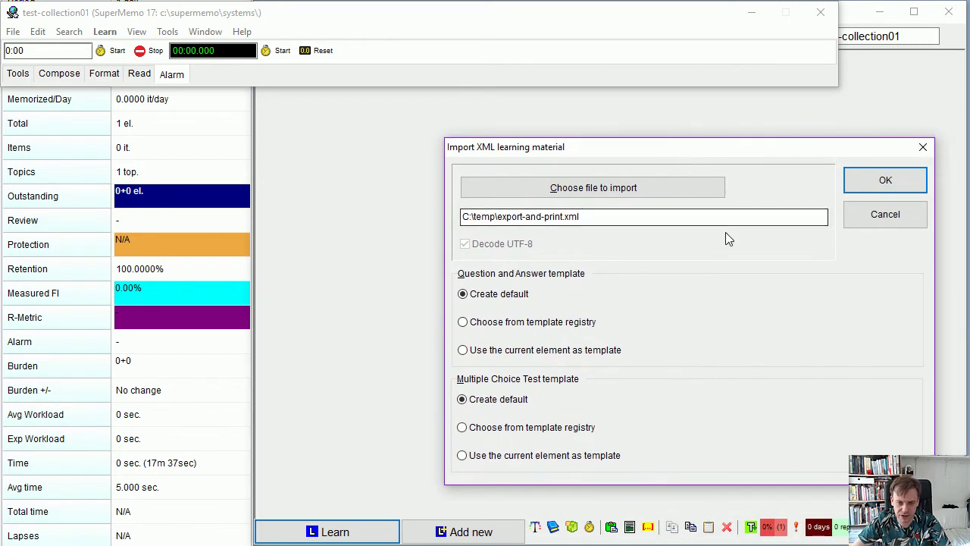
click(879, 182)
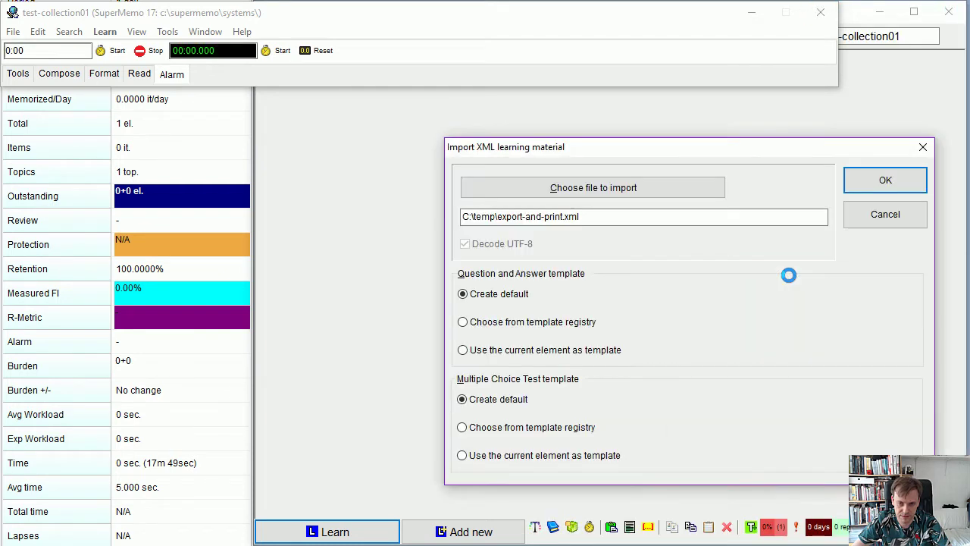
drag(879, 127, 477, 127)
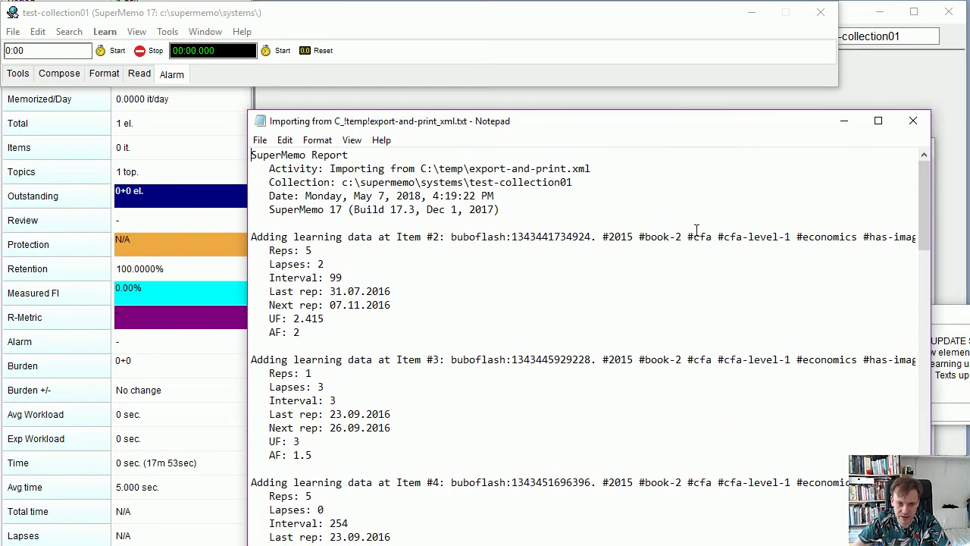
click(914, 121)
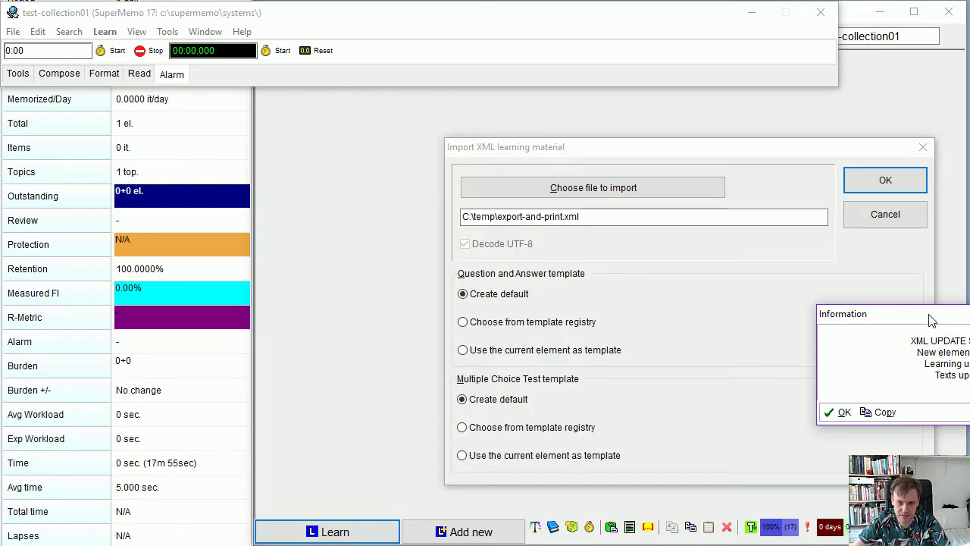
drag(932, 320, 617, 262)
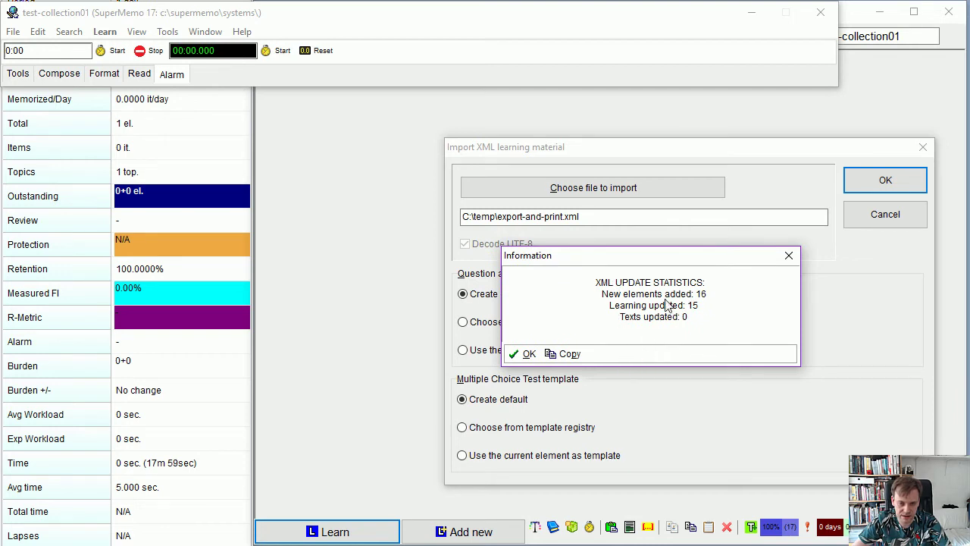
click(523, 354)
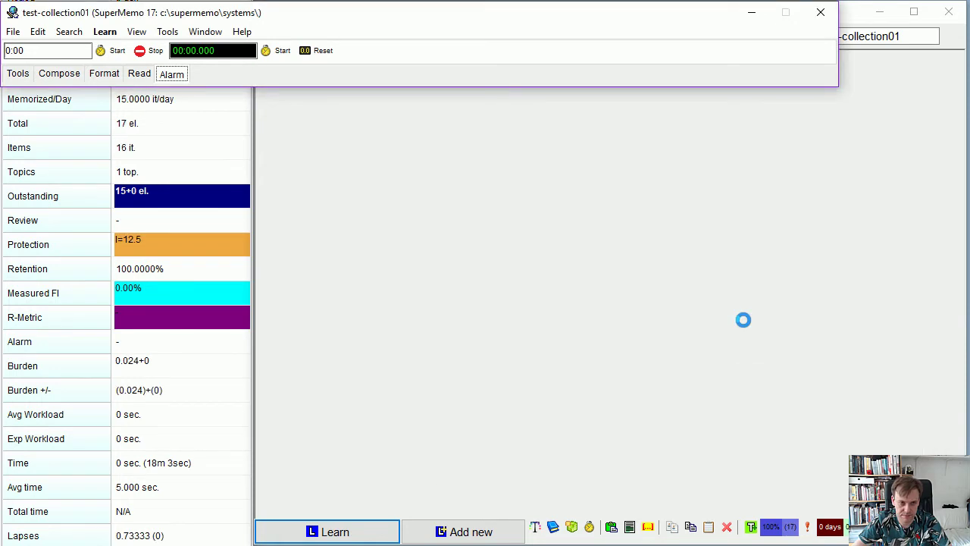
- Start learning the outstanding items, reveal the first flashcard's answer and grade it Great
click(415, 263)
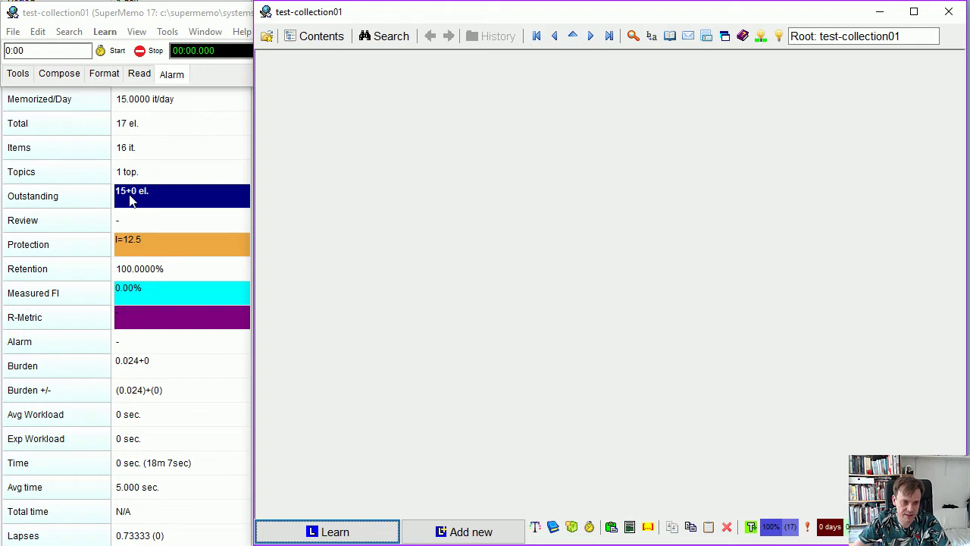
mouse_move(157, 191)
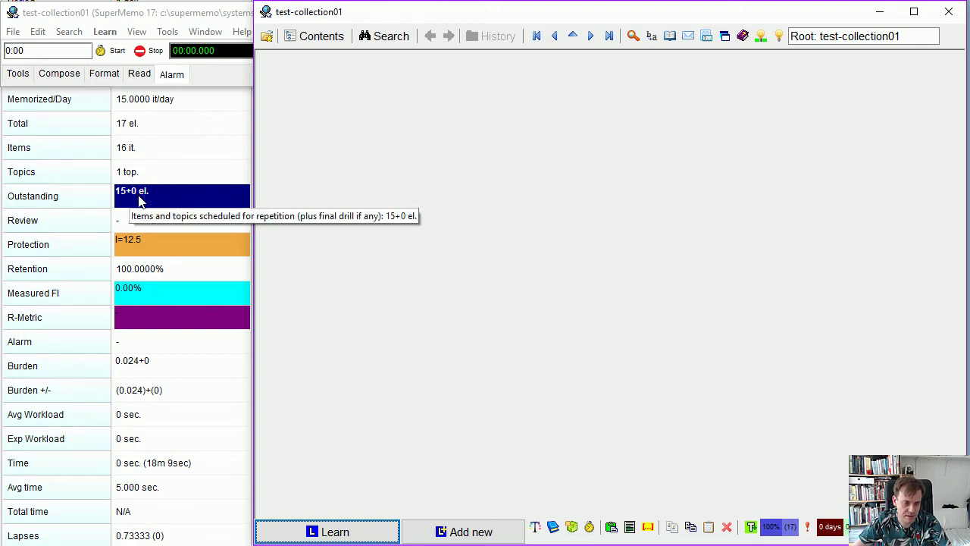
mouse_move(129, 153)
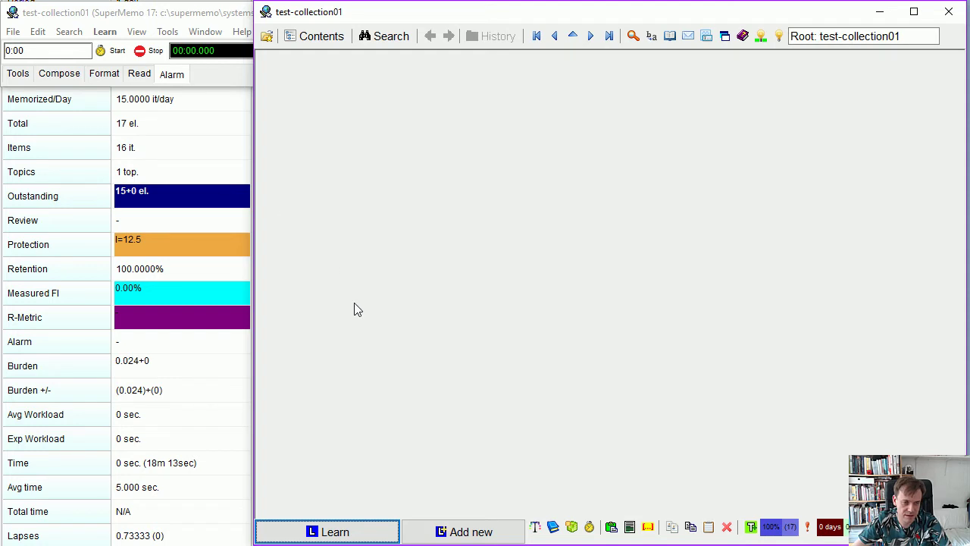
click(334, 532)
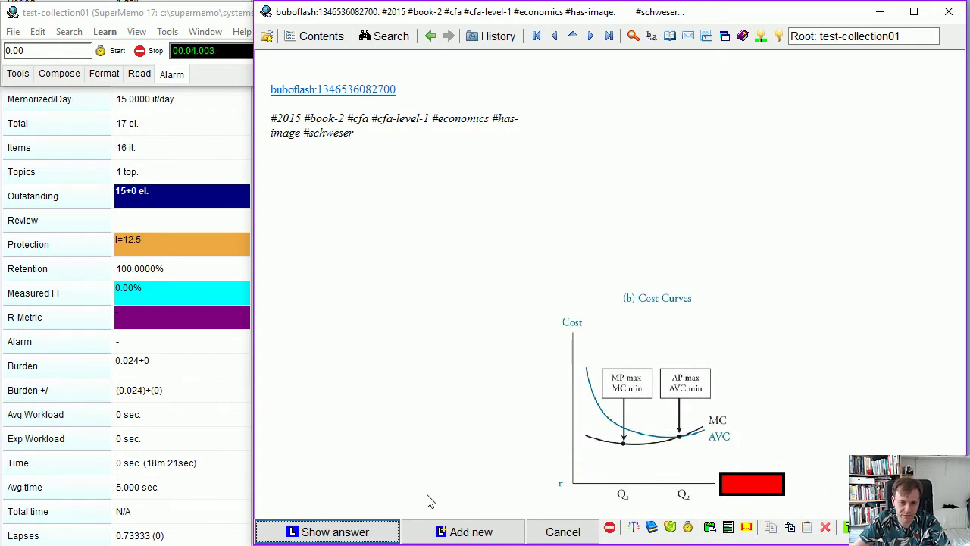
click(321, 531)
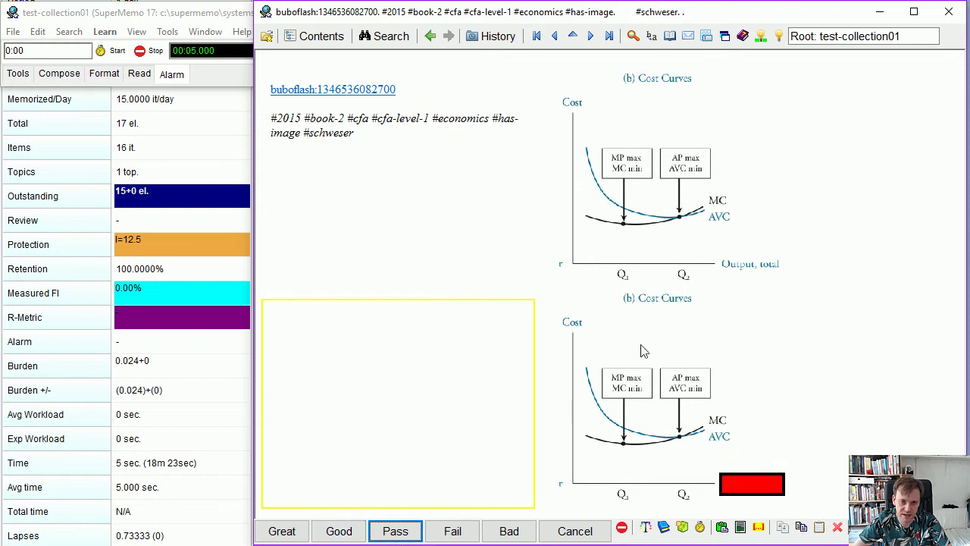
click(300, 535)
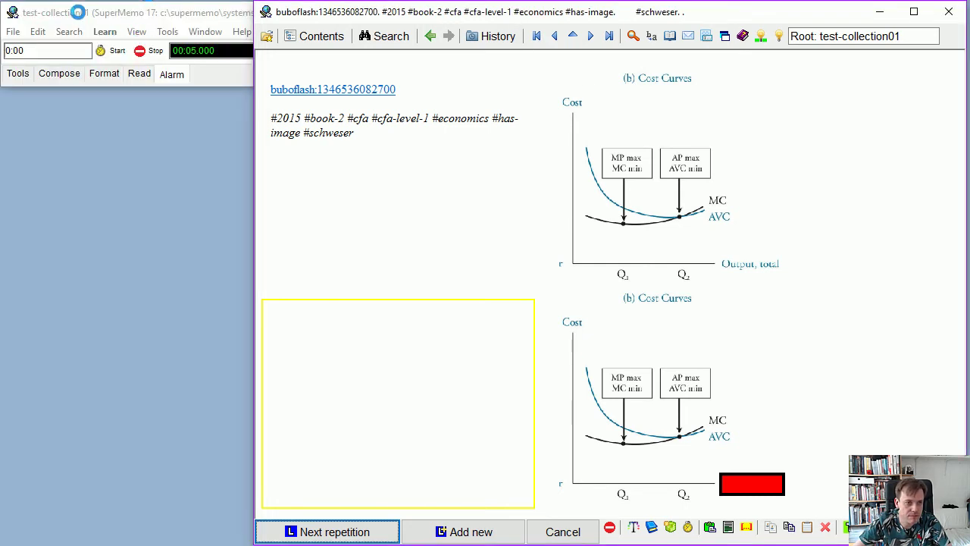
- Create a new collection named test-collection02 in the C:\supermemo\systems folder
click(15, 42)
click(14, 38)
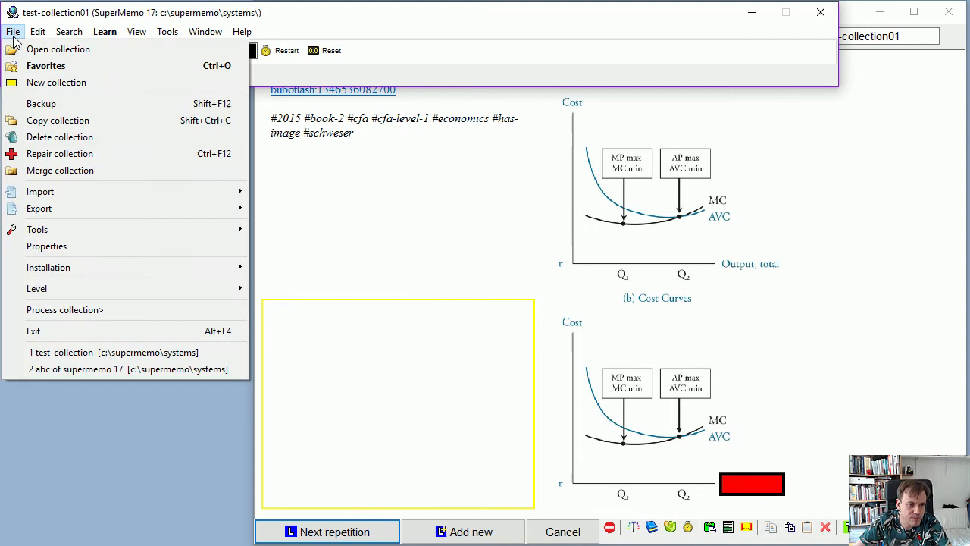
click(45, 82)
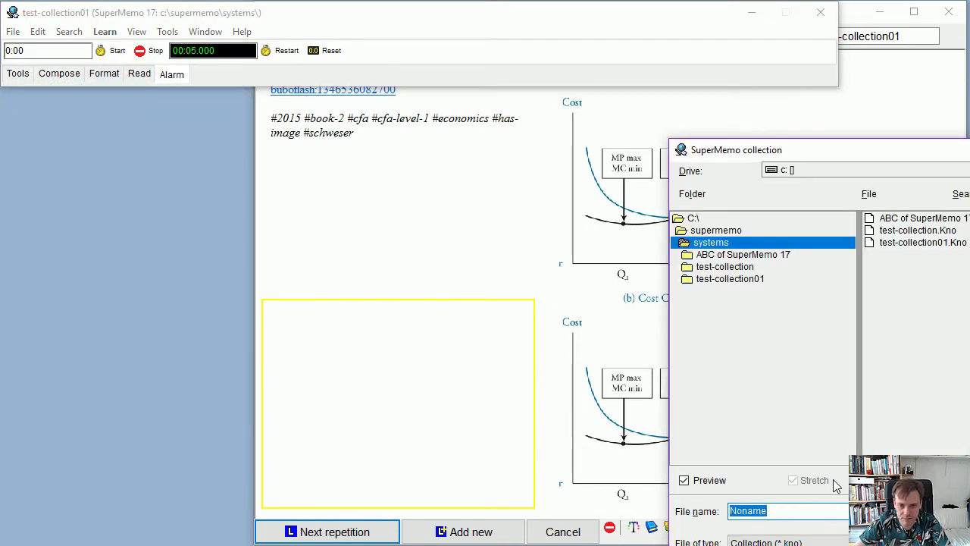
click(821, 514)
click(928, 243)
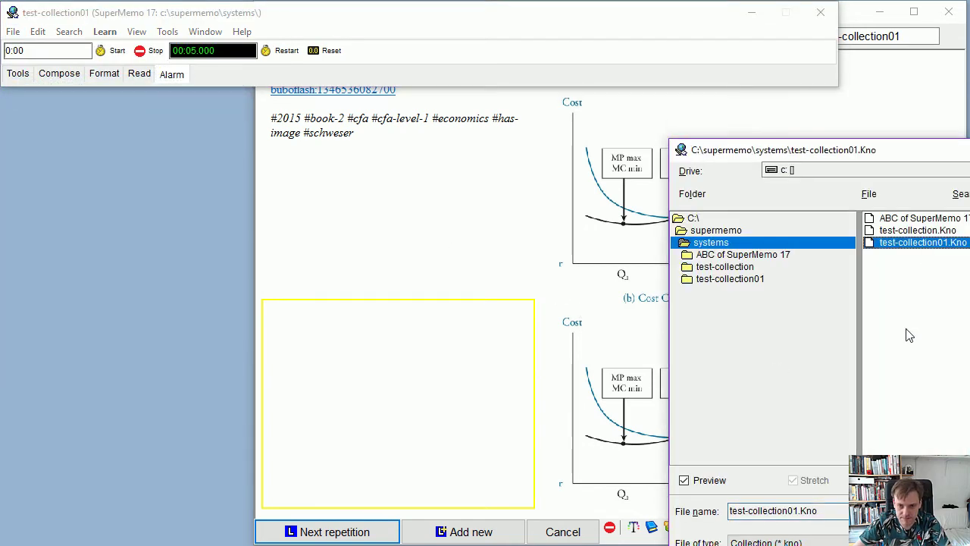
click(823, 513)
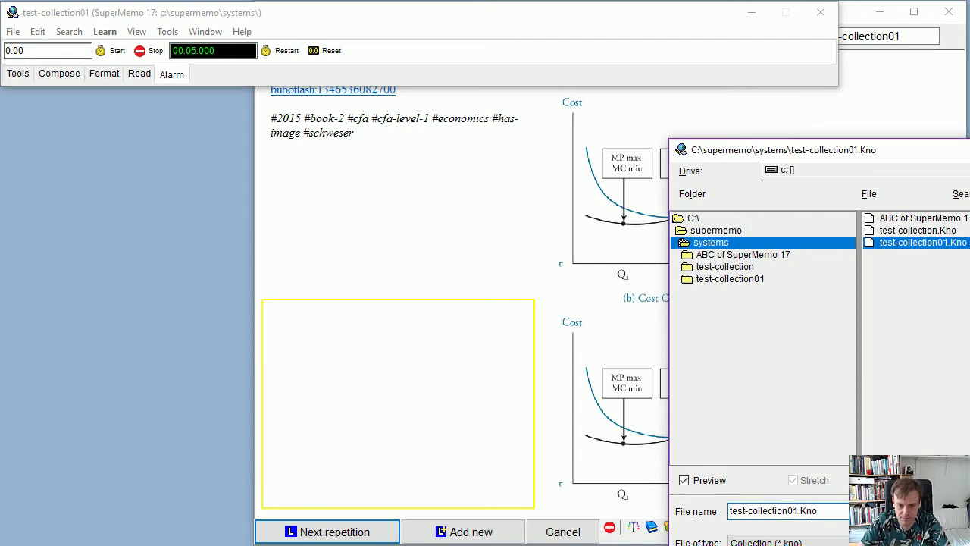
key(Return)
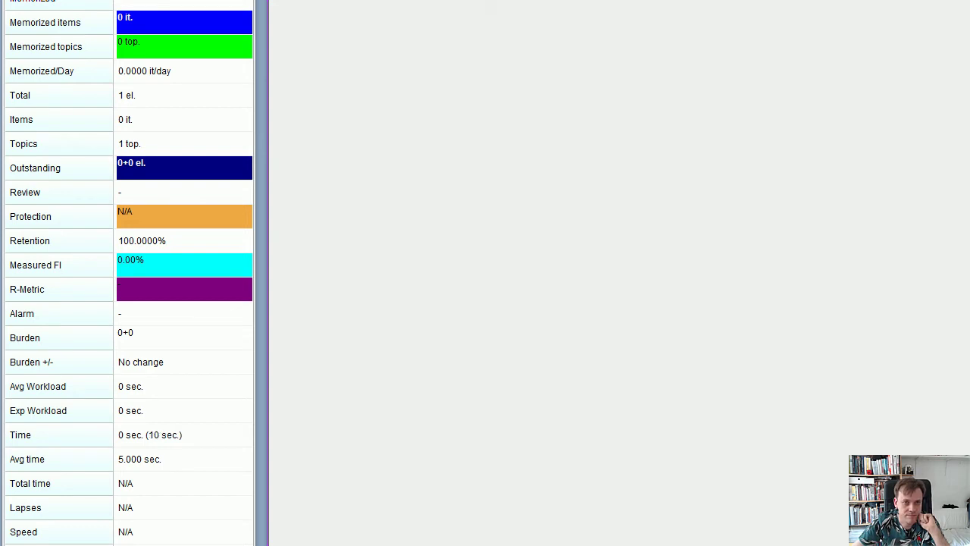
drag(492, 0, 494, 15)
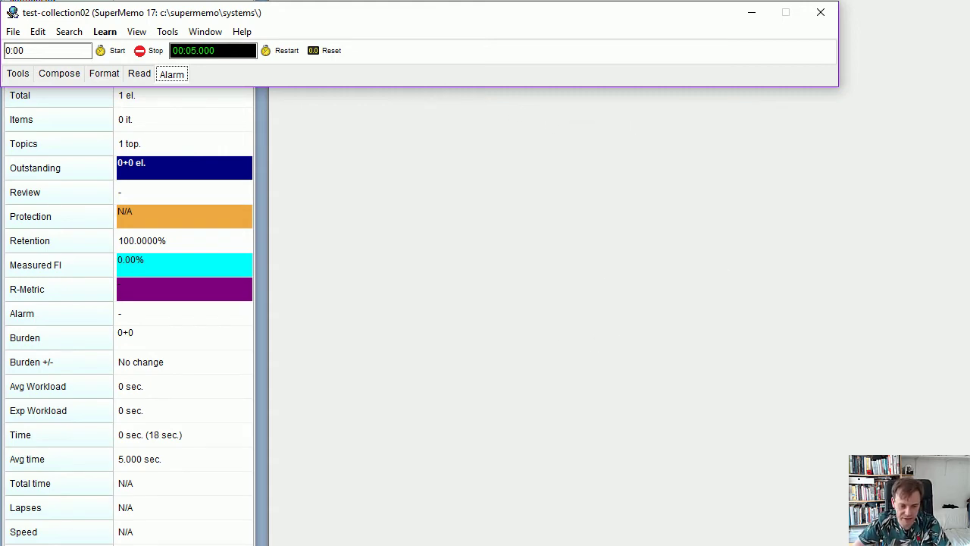
- Switch to BuboFlash in the browser and go back from the generated XML past the export options page
key(alt+Tab)
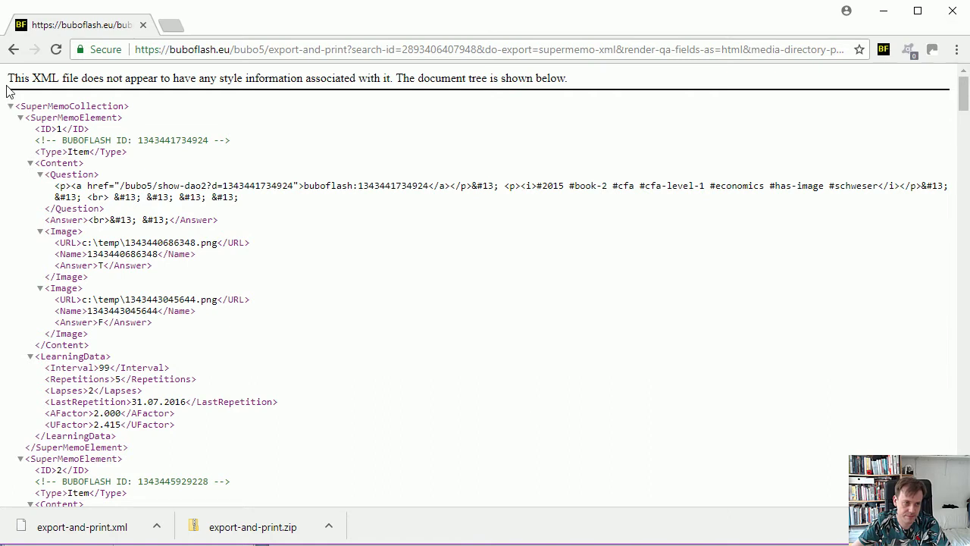
click(18, 55)
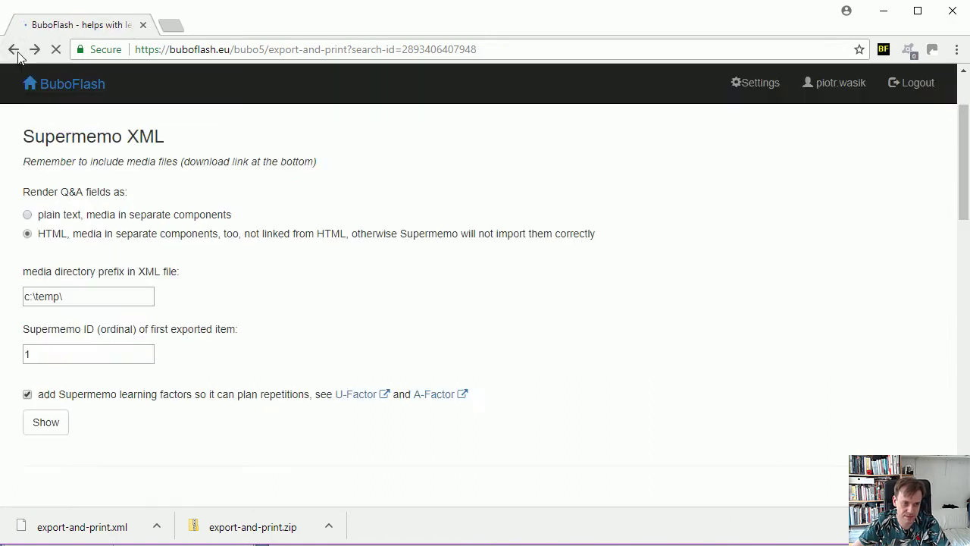
click(16, 53)
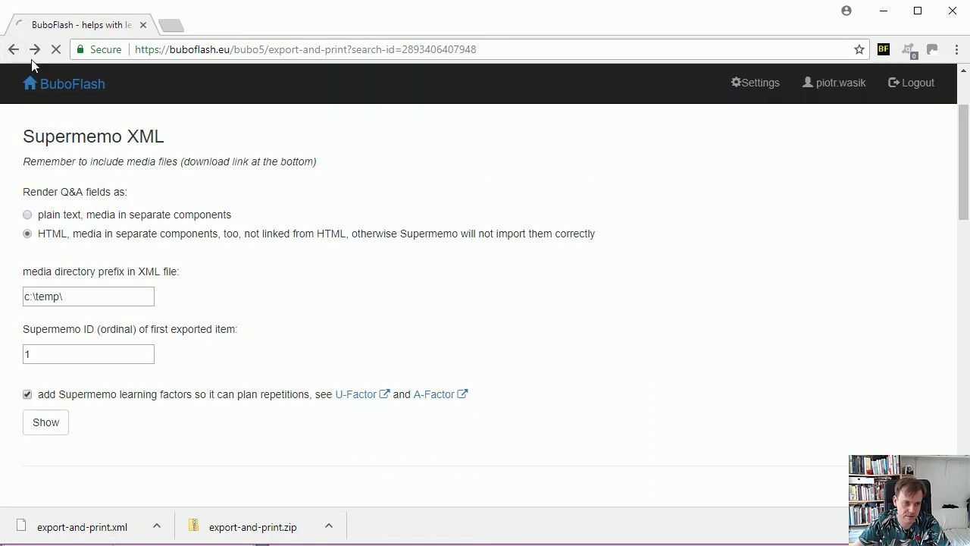